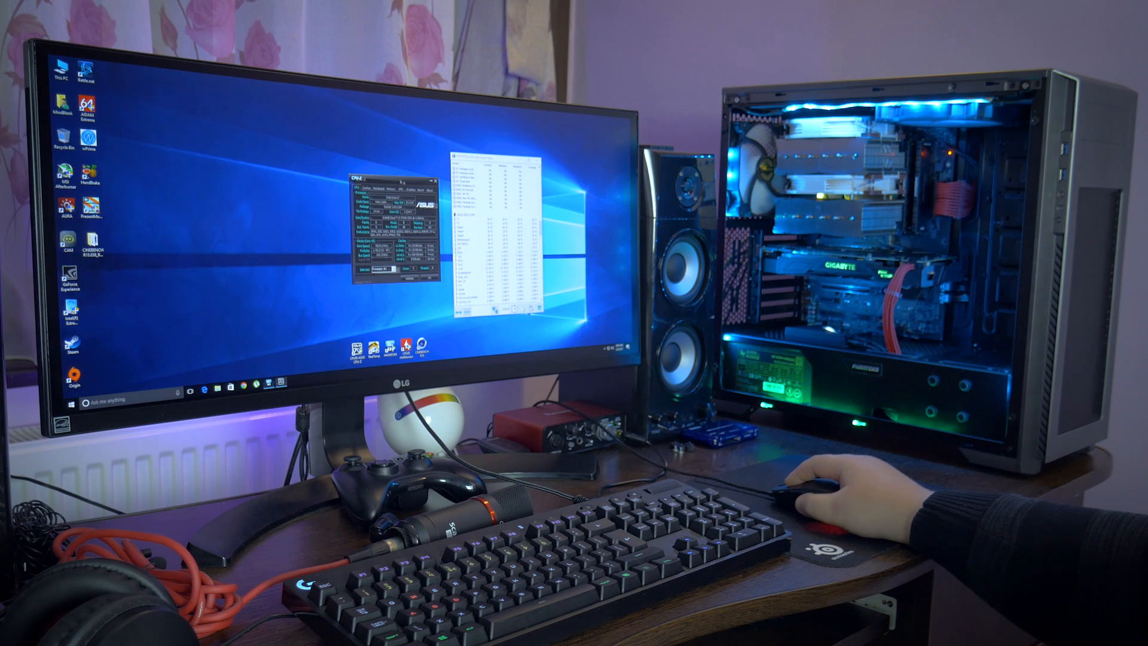
# - Place the CPU-Z window beside the HWiNFO sensor readout
pyautogui.moveTo(384, 176); pyautogui.dragTo(581, 191)
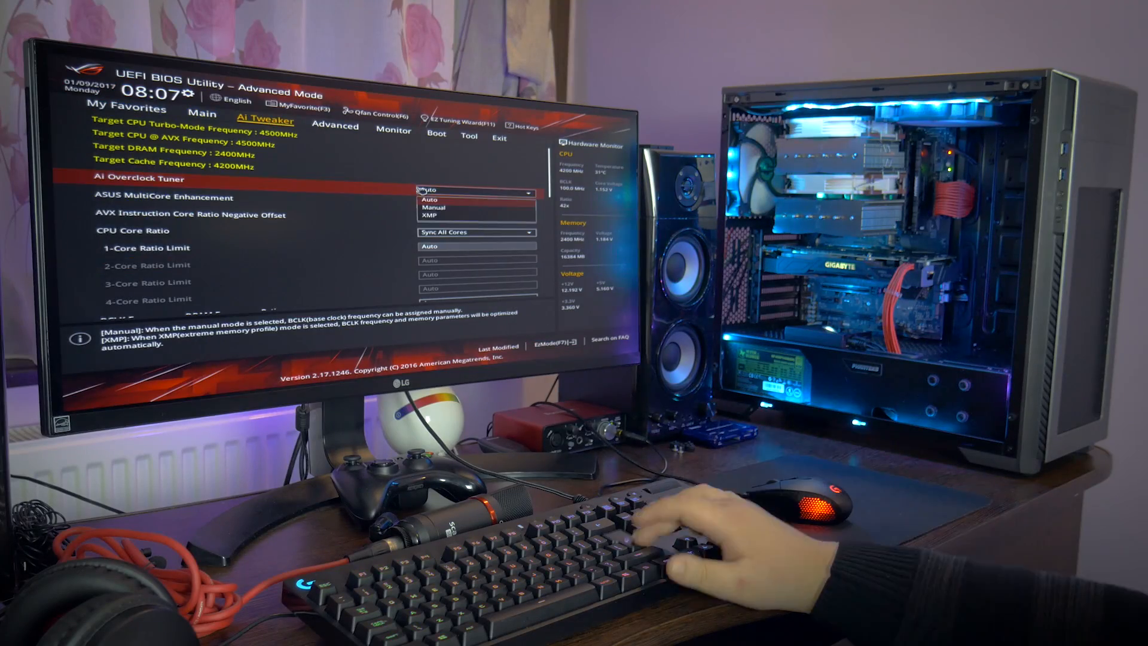
# - Set Ai Overclock Tuner to Manual with a 46 core ratio and DRAM frequency DDR4-3000MHz
pyautogui.press('Down')
pyautogui.press('Return')
pyautogui.press('Down')
pyautogui.press('Down')
pyautogui.press('Down')
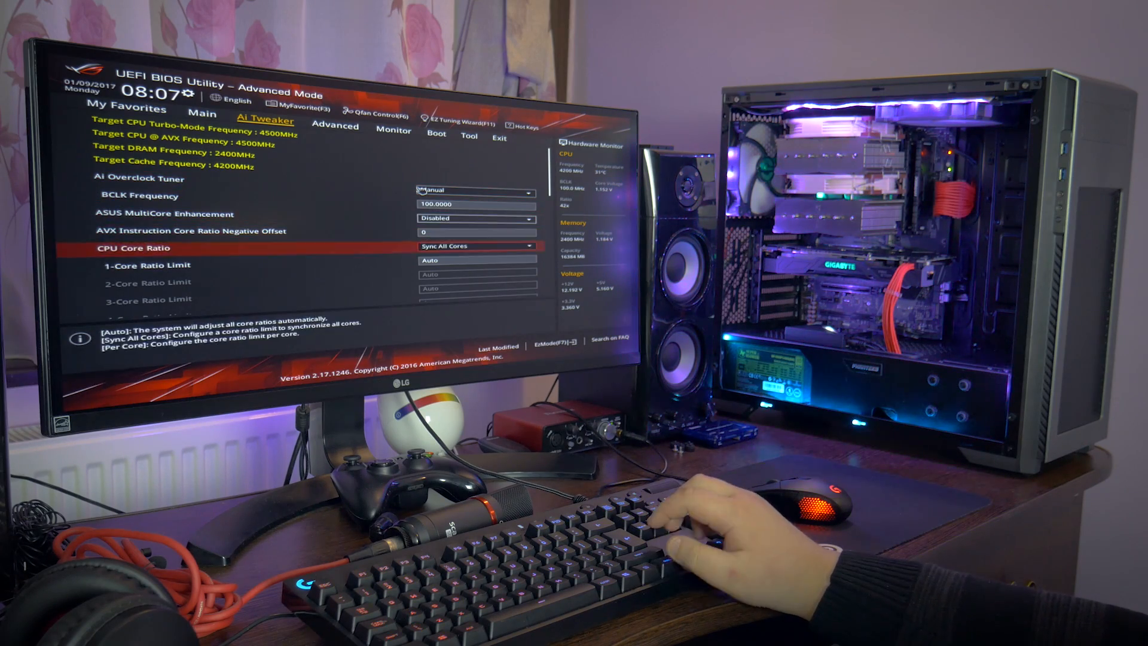
pyautogui.press('Down')
pyautogui.press('Down')
pyautogui.press('Down')
pyautogui.press('Return')
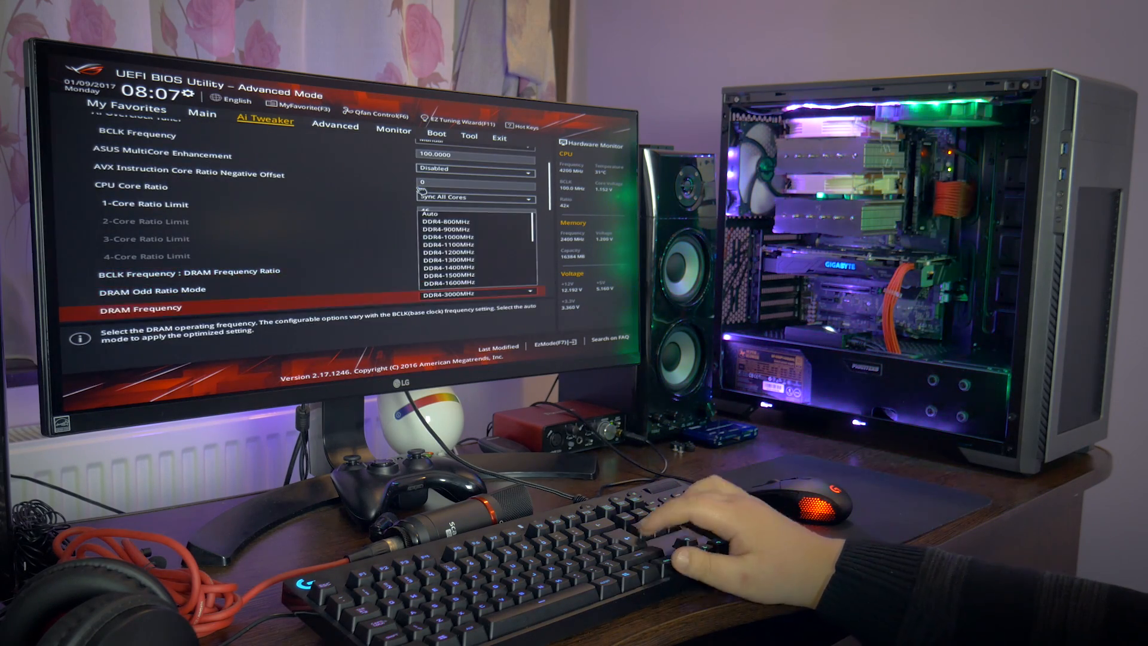
pyautogui.press('Return')
# - Raise CPU Core/Cache Current Limit Max. to 255.50
pyautogui.press('Down')
pyautogui.press('Down')
pyautogui.press('Down')
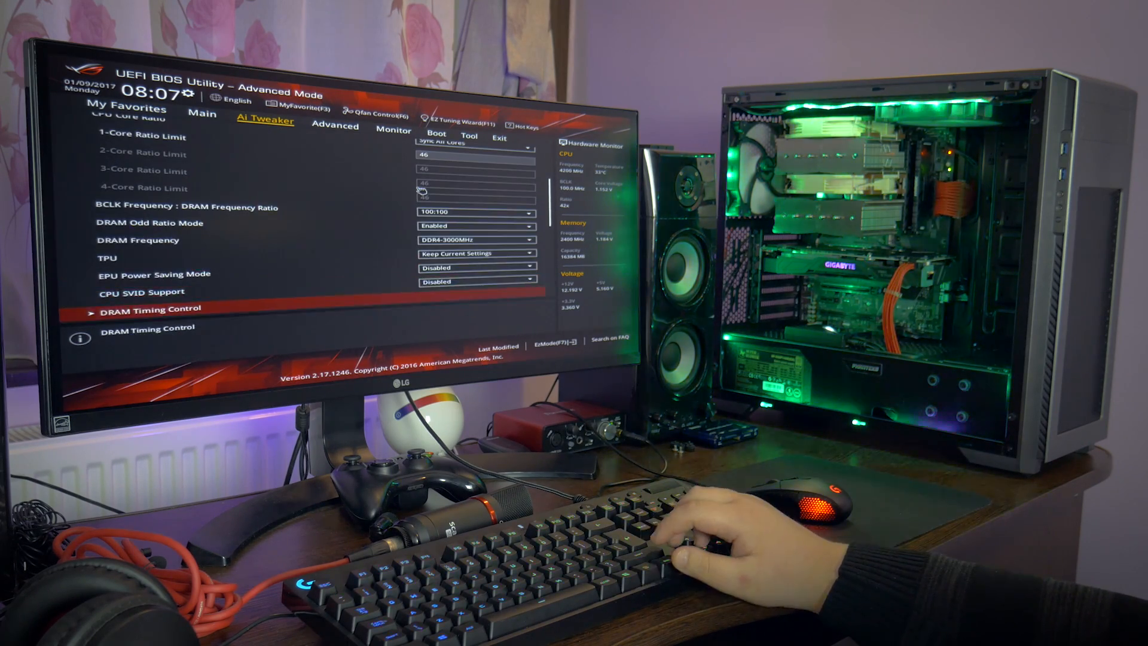
pyautogui.press('Return')
pyautogui.press('Escape')
pyautogui.press('Down')
pyautogui.press('Down')
pyautogui.press('Down')
pyautogui.press('Down')
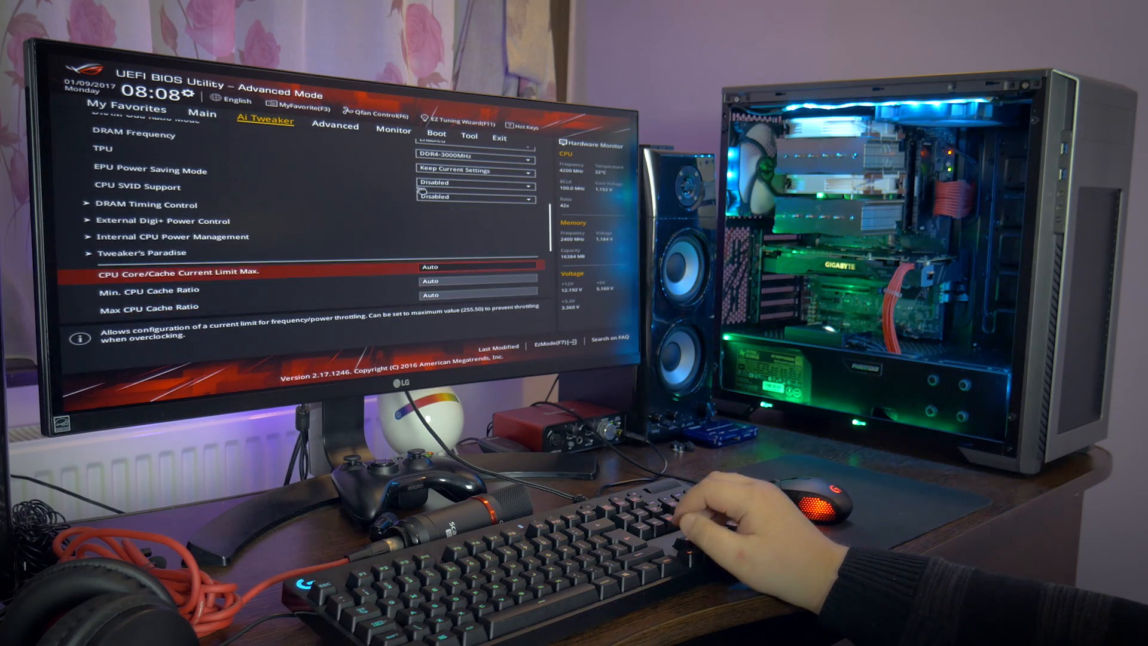
pyautogui.write('255.50')
pyautogui.press('Return')
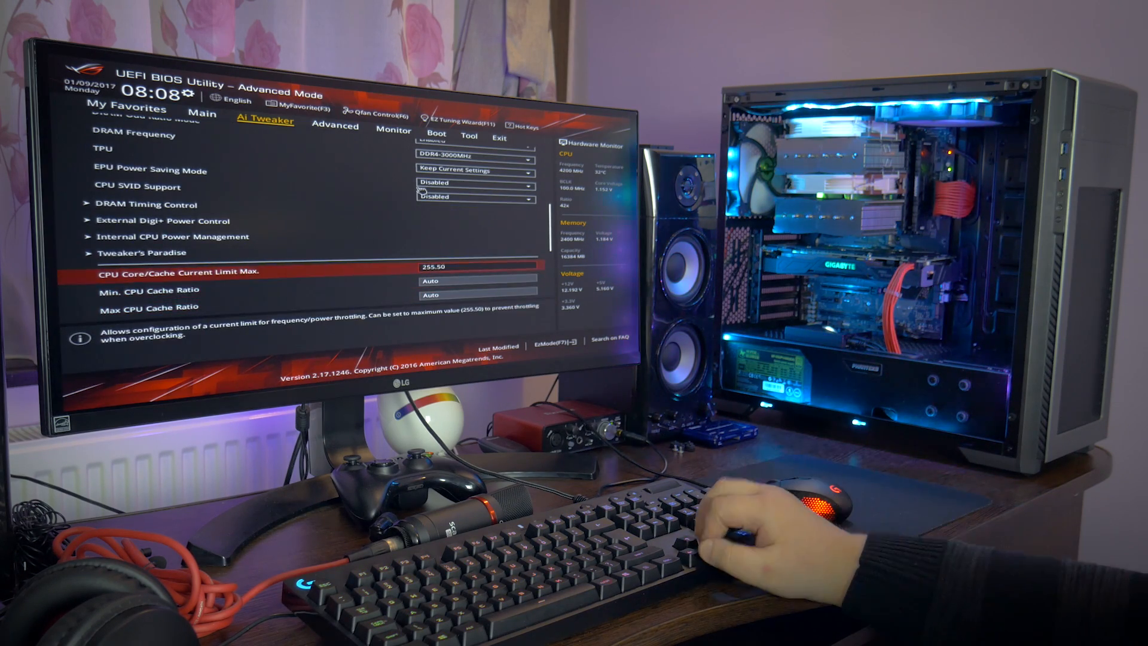
# - Set CPU Core/Cache Voltage to Manual Mode with a 1.220 V override
pyautogui.press('Down')
pyautogui.press('Down')
pyautogui.press('Down')
pyautogui.press('Down')
pyautogui.press('Return')
pyautogui.press('Down')
pyautogui.press('Return')
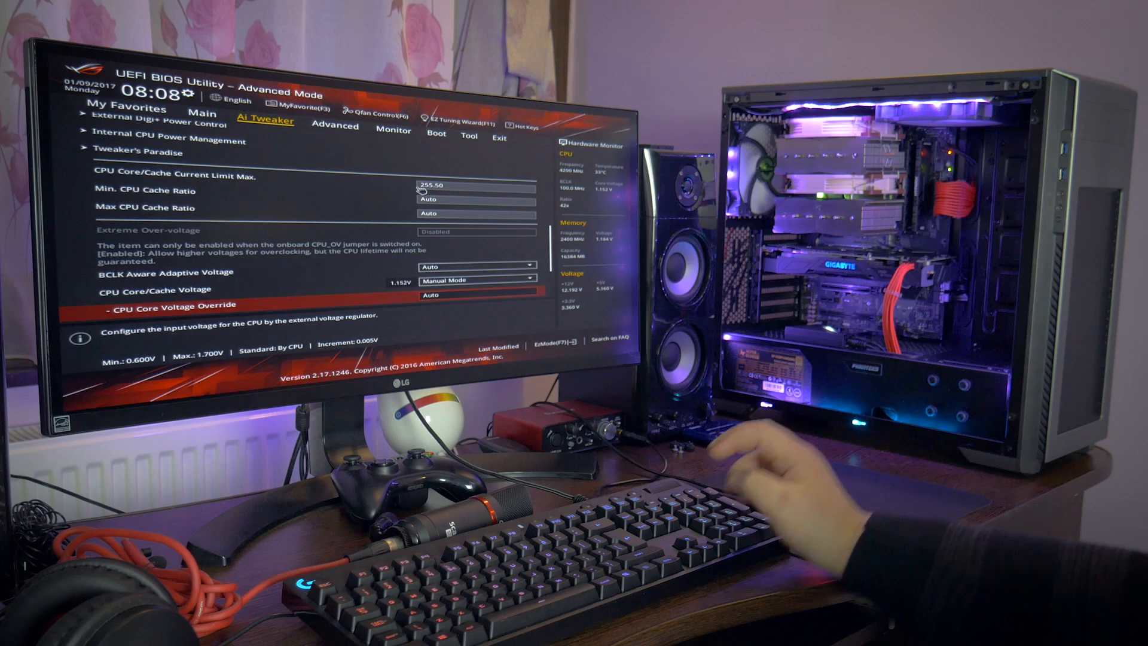
pyautogui.press('Down')
pyautogui.write('1.220')
pyautogui.press('Return')
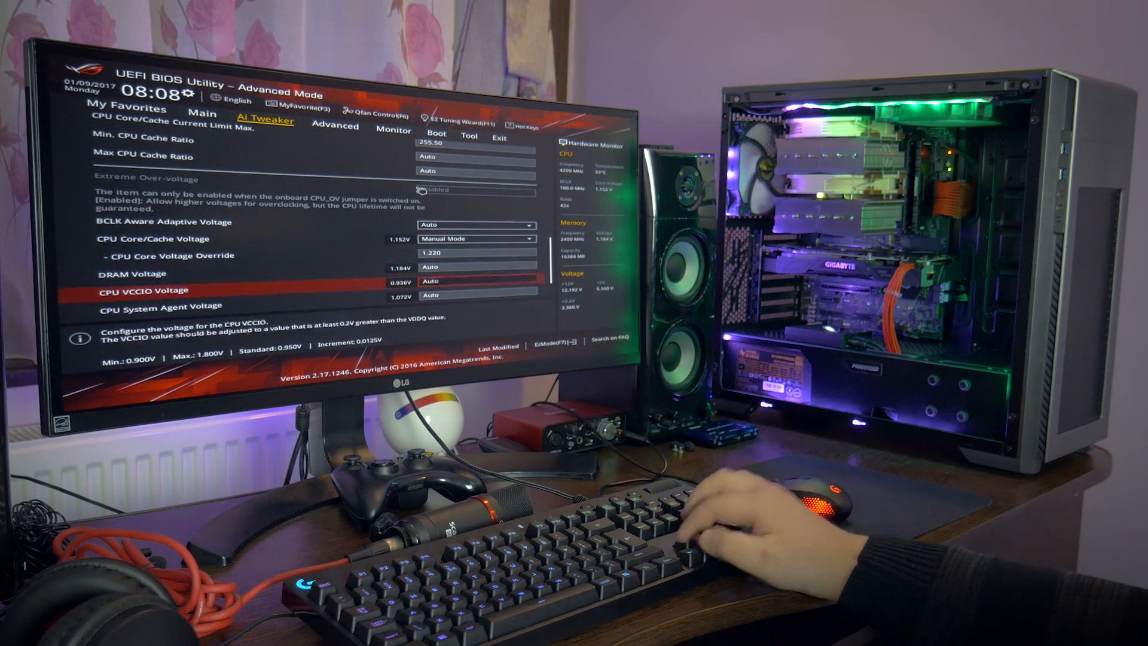
pyautogui.press('Down')
# - In External Digi+ Power Control, set Level 7 load-line calibration and 140% CPU current capability
pyautogui.press('Up')
pyautogui.press('Up')
pyautogui.press('Up')
pyautogui.press('Return')
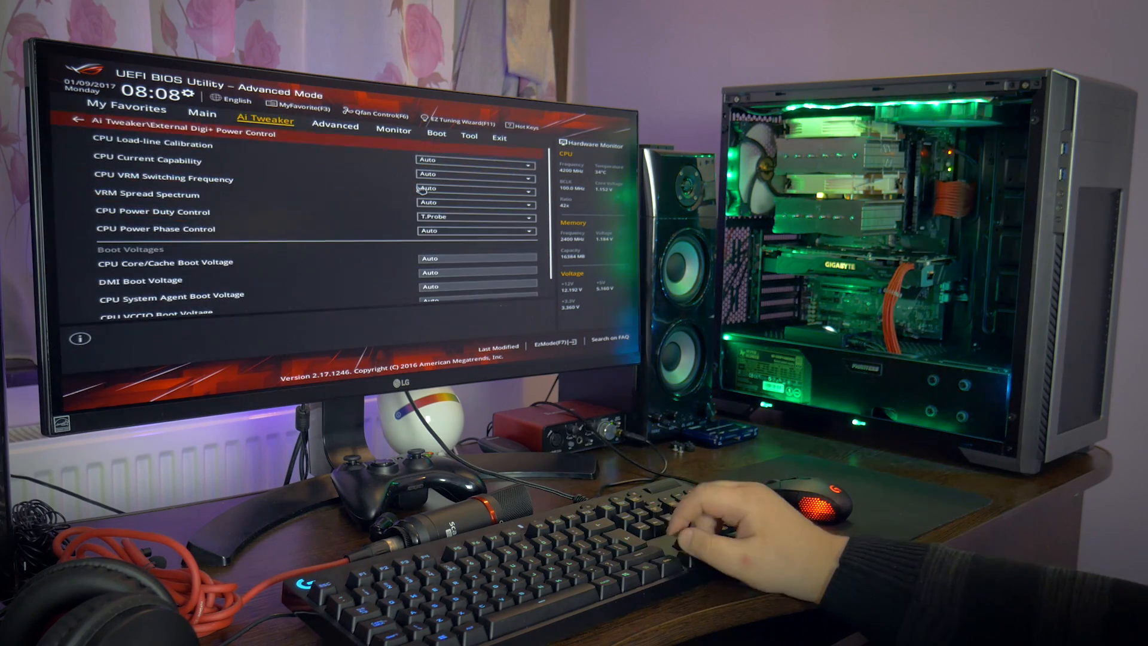
pyautogui.press('Return')
pyautogui.press('End')
pyautogui.press('Return')
pyautogui.press('Down')
pyautogui.press('Return')
pyautogui.press('End')
pyautogui.press('Return')
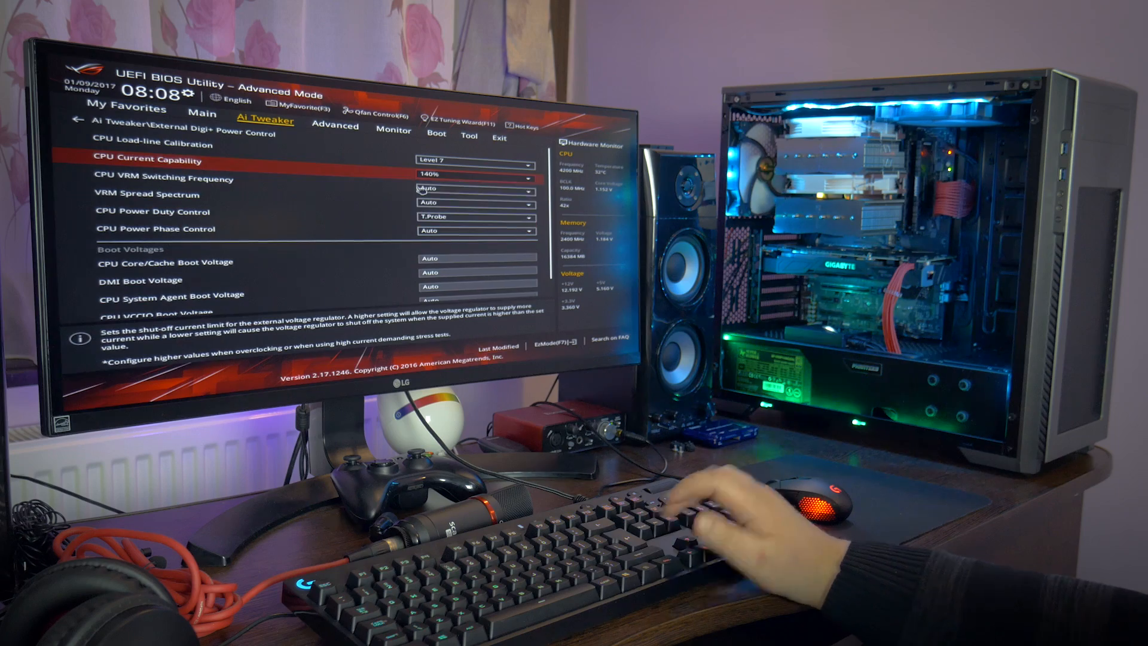
pyautogui.press('Down')
pyautogui.press('Escape')
# - In Internal CPU Power Management, set package power limits to 4095 with a 127 time window
pyautogui.press('Down')
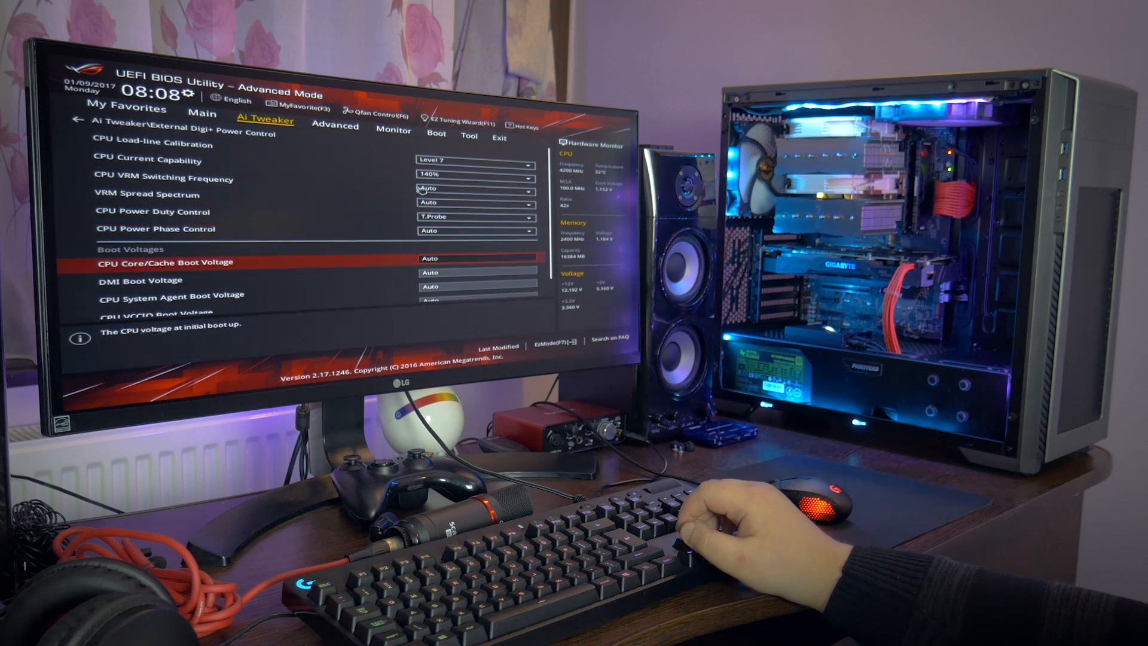
pyautogui.press('Return')
pyautogui.press('Down')
pyautogui.press('Down')
pyautogui.write('4095')
pyautogui.press('Down')
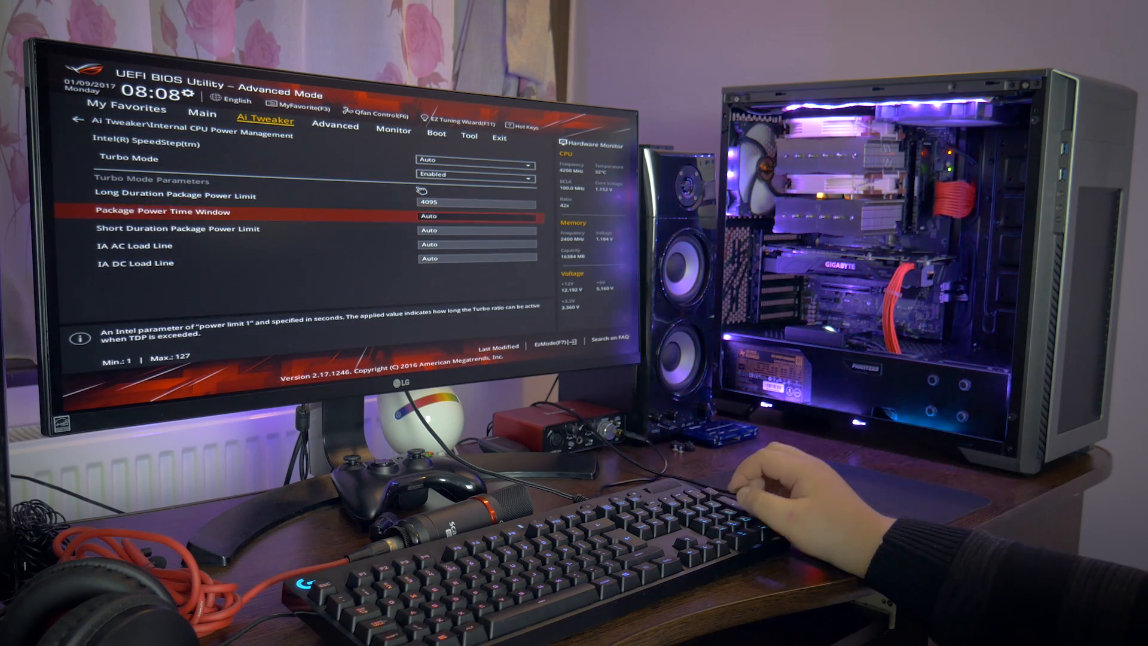
pyautogui.write('127')
pyautogui.press('Down')
pyautogui.press('Down')
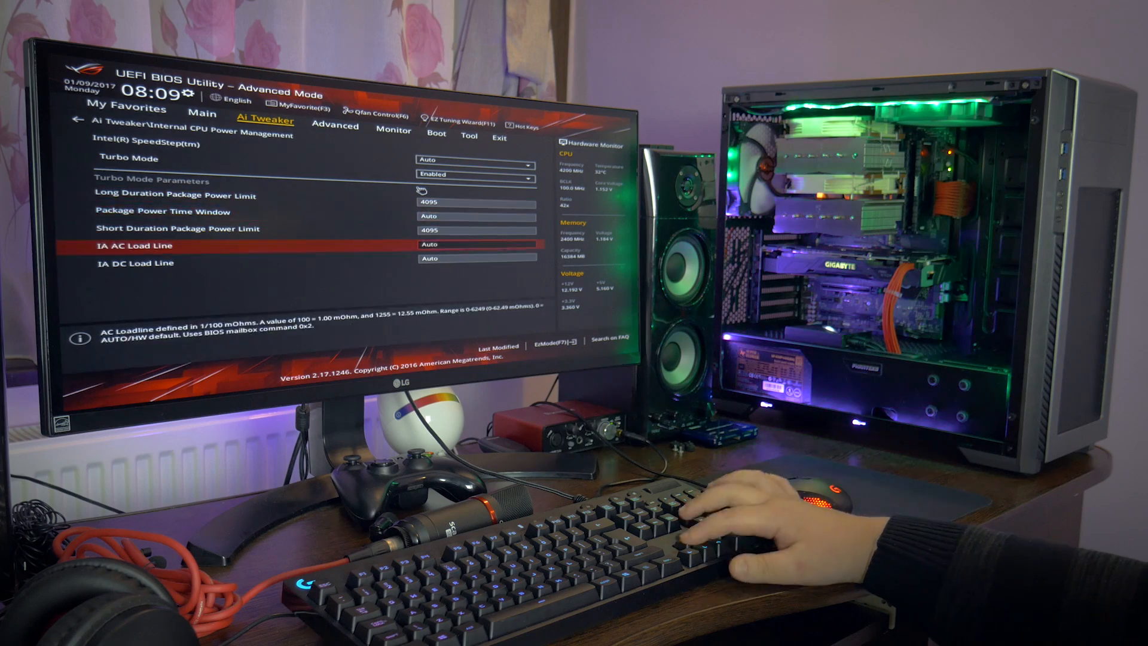
pyautogui.press('Up')
pyautogui.write('4095')
pyautogui.press('Down')
pyautogui.press('Escape')
pyautogui.press('Right')
pyautogui.press('Right')
pyautogui.press('Right')
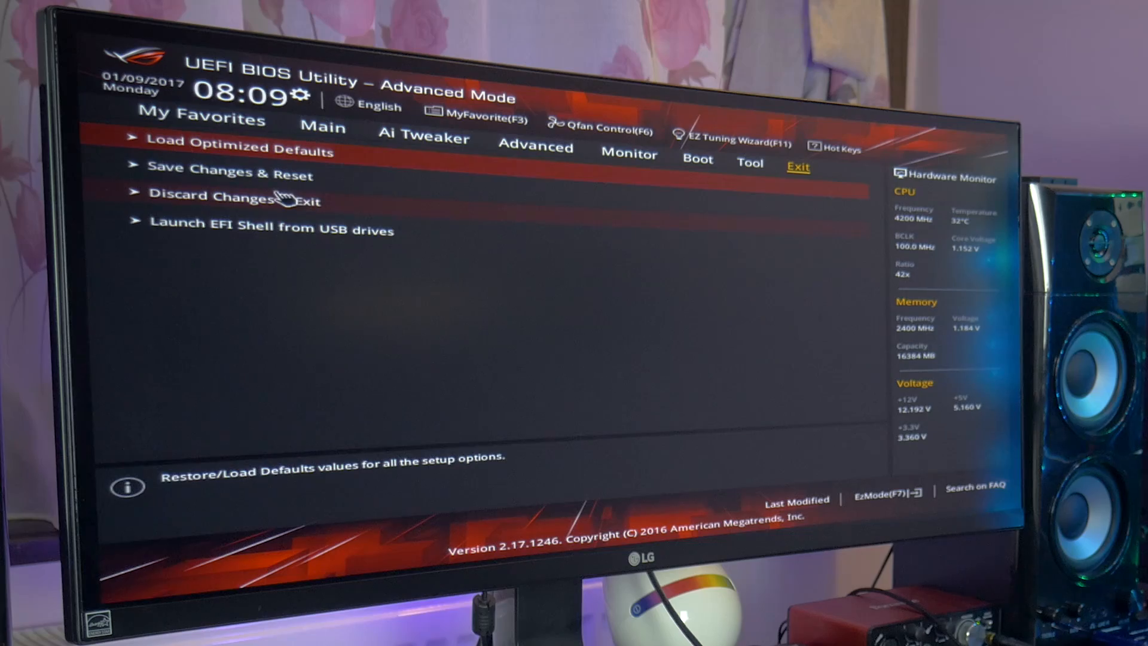
# - Save changes and reset, confirming the reviewed change list to reboot the PC
pyautogui.click(280, 184)
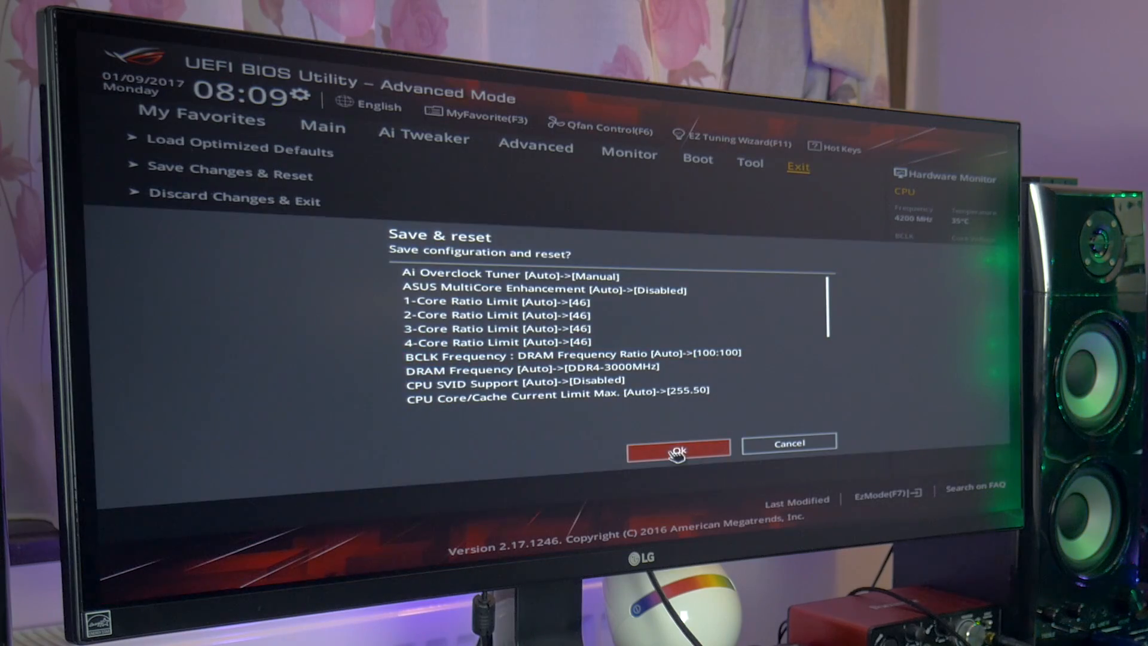
pyautogui.scroll(-3, 675, 375)
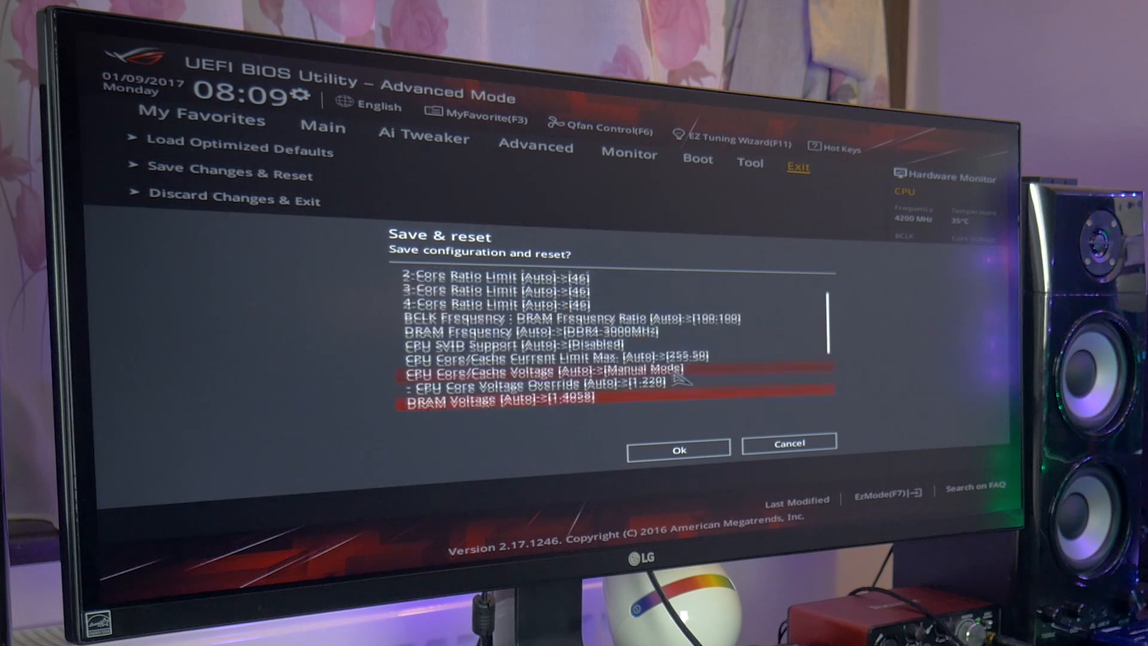
pyautogui.scroll(-3, 674, 377)
pyautogui.scroll(-2, 677, 386)
pyautogui.click(679, 450)
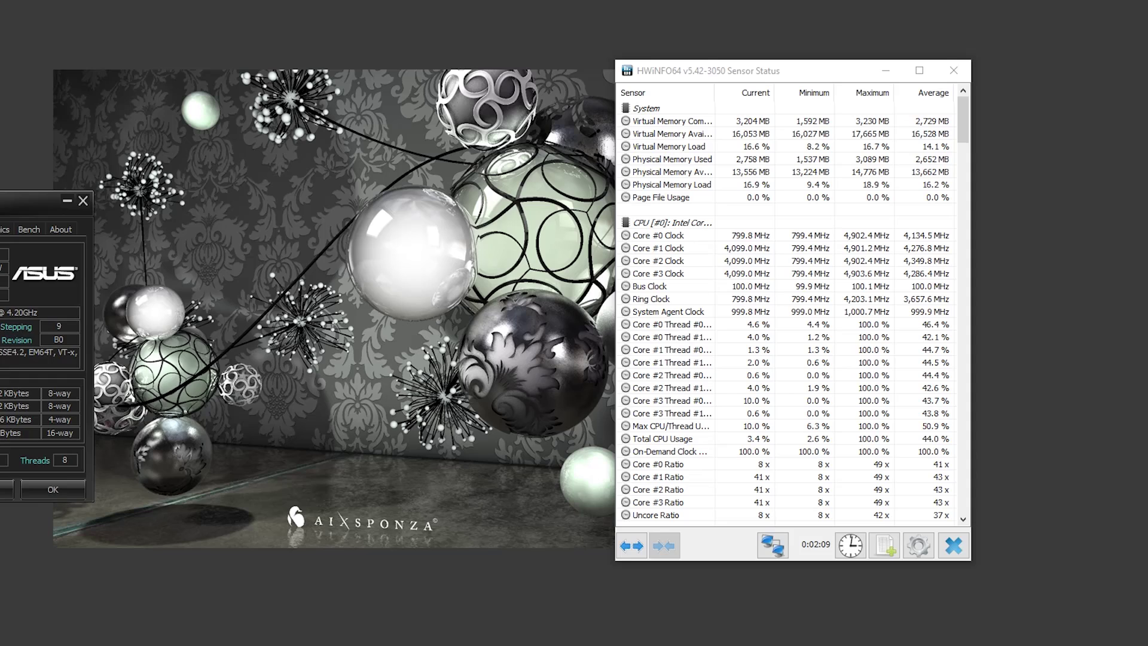
# - Move the CPU-Z window toward the centre beside the HWiNFO sensors
pyautogui.moveTo(117, 193); pyautogui.dragTo(423, 173)
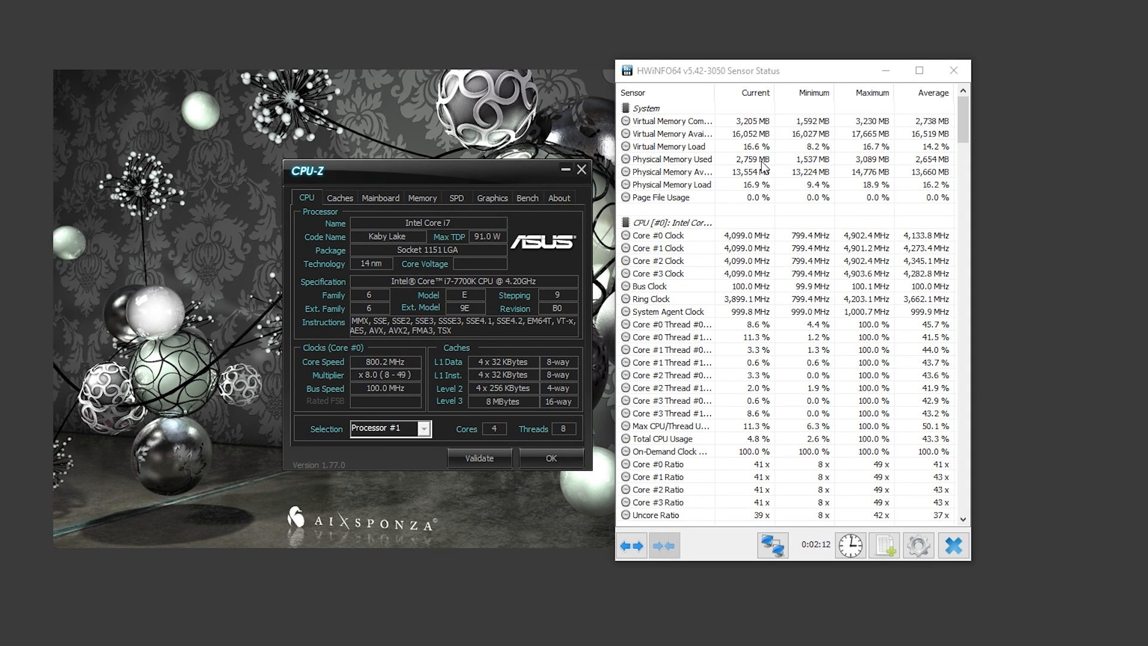
pyautogui.scroll(-2, 778, 243)
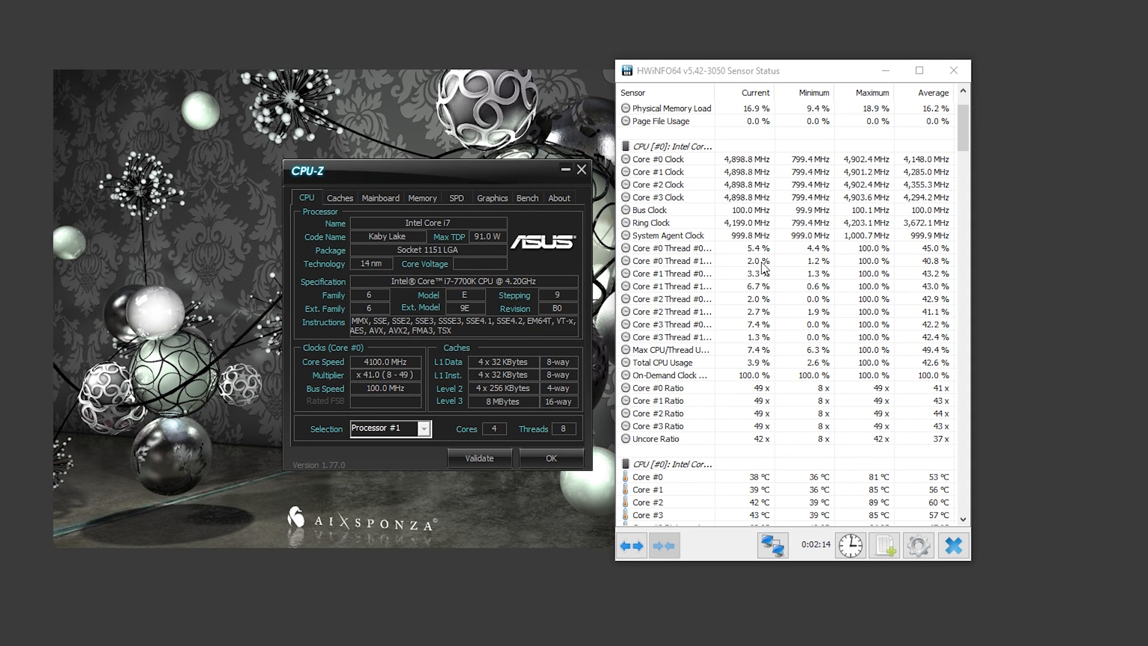
pyautogui.scroll(-2, 764, 268)
pyautogui.scroll(-2, 762, 273)
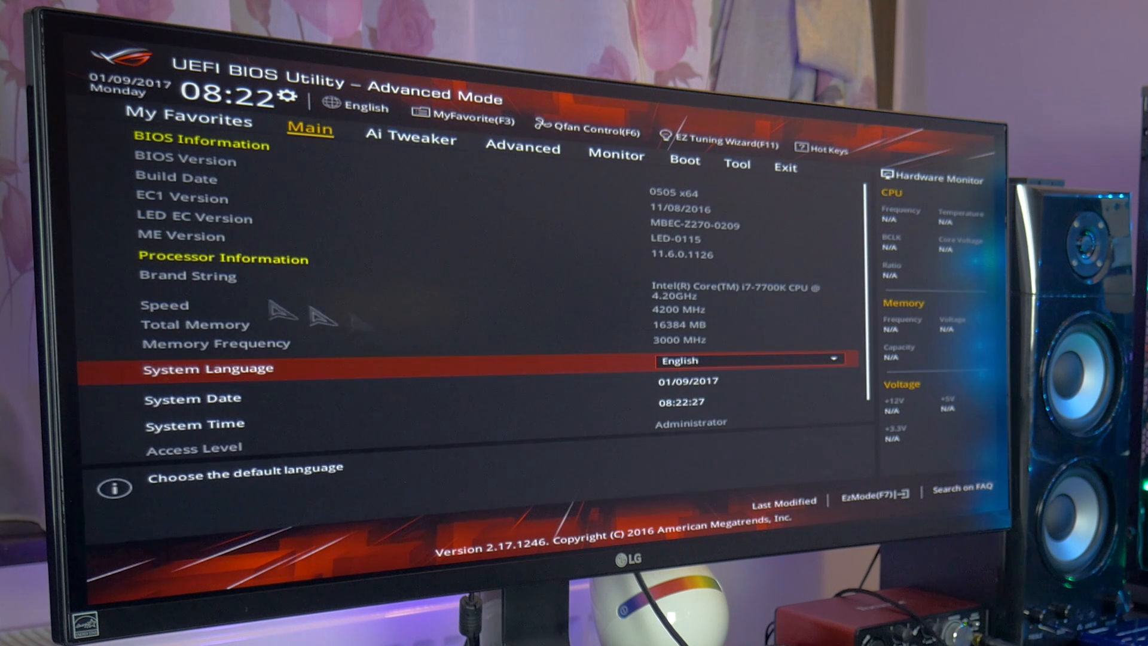
# - On the Ai Tweaker page, raise the core ratio to 50 and voltage override to 1.270 V
pyautogui.click(412, 139)
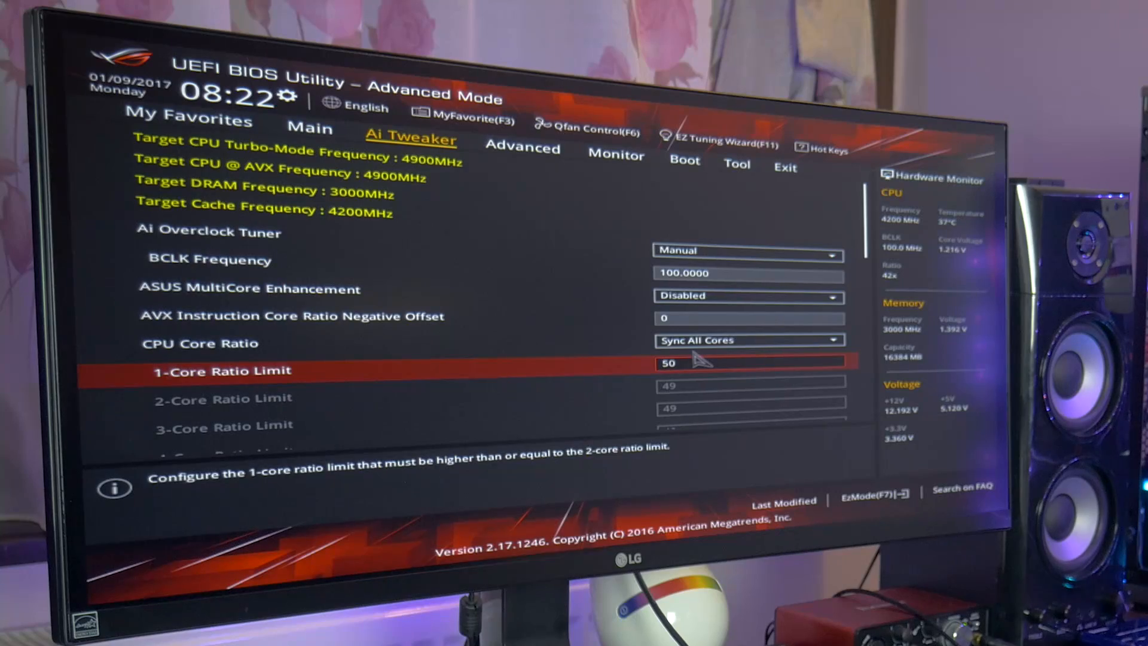
pyautogui.scroll(-5, 702, 361)
pyautogui.scroll(-5, 718, 366)
pyautogui.scroll(-3, 755, 372)
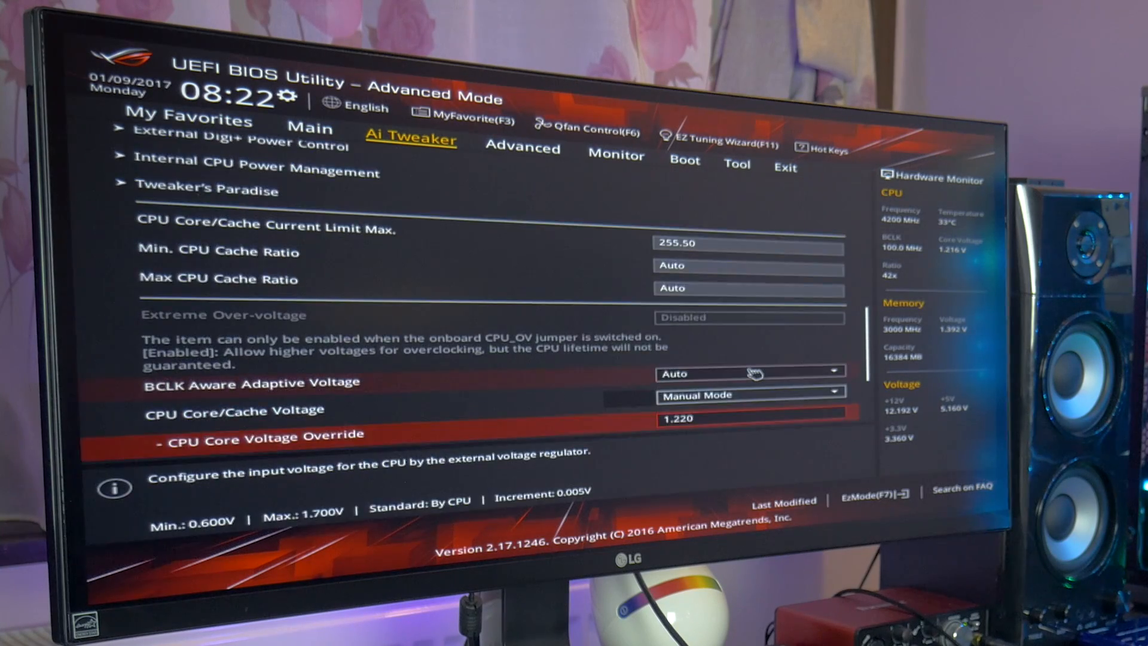
pyautogui.scroll(-2, 755, 373)
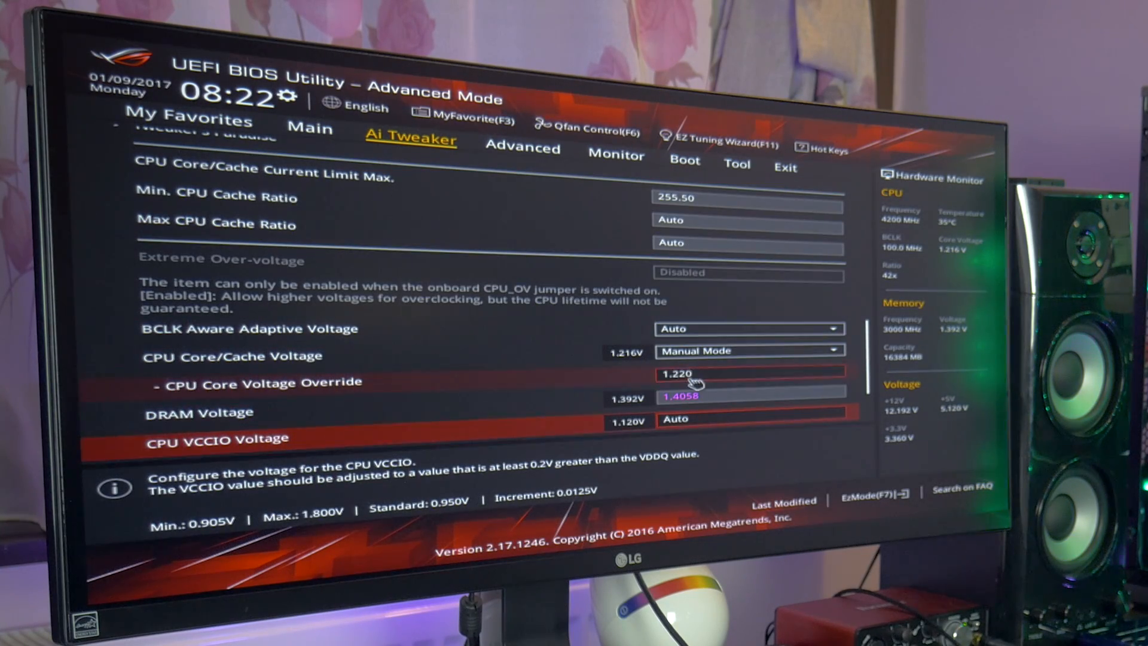
pyautogui.click(786, 168)
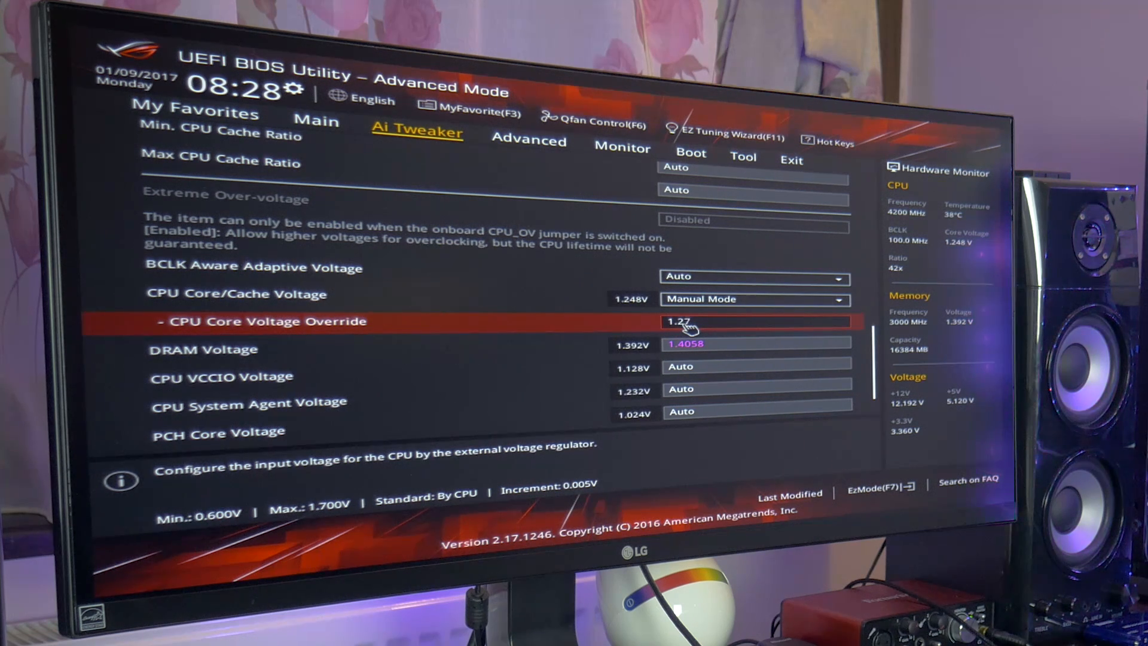
# - Save the 50x, 1.270 V settings via Save Changes & Reset and reboot
pyautogui.click(792, 170)
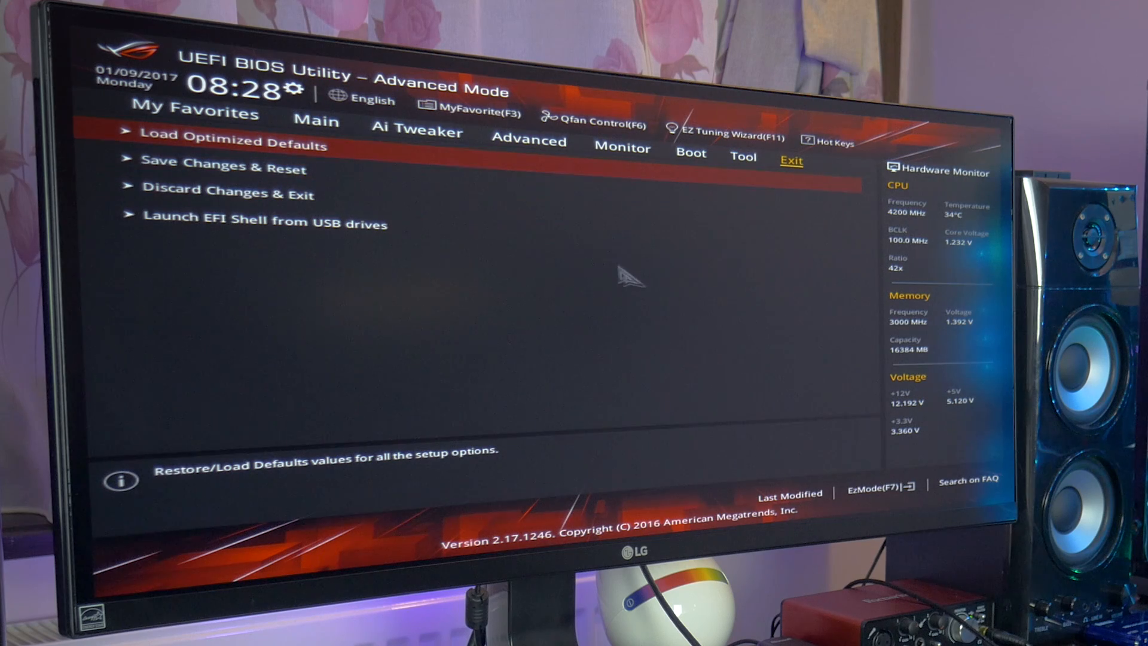
pyautogui.click(294, 175)
pyautogui.click(670, 443)
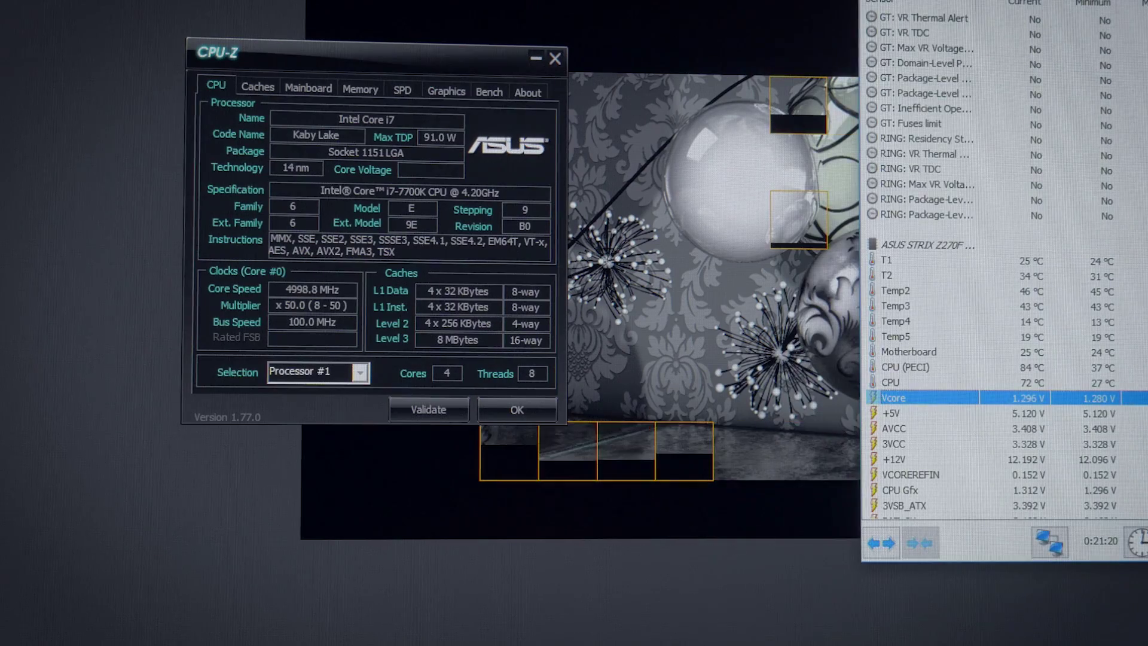
# - Move the HWiNFO sensor window left over the render to watch Vcore and temperatures
pyautogui.moveTo(987, 2); pyautogui.dragTo(754, 2)
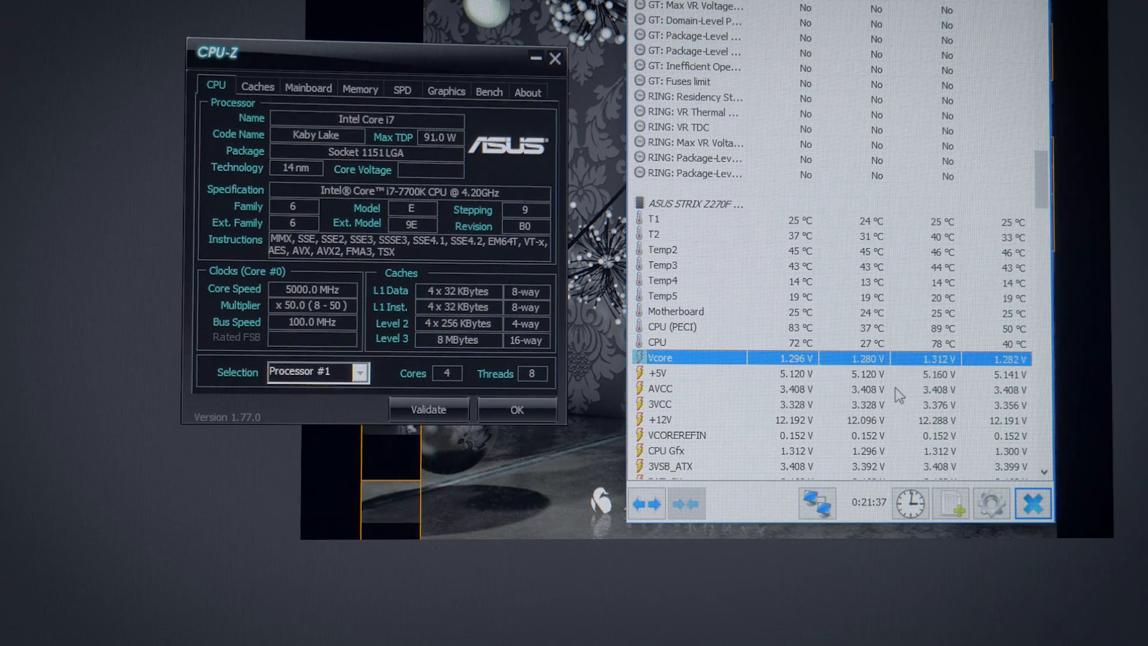
pyautogui.scroll(5, 895, 388)
pyautogui.scroll(5, 895, 372)
pyautogui.scroll(5, 892, 341)
pyautogui.scroll(3, 888, 287)
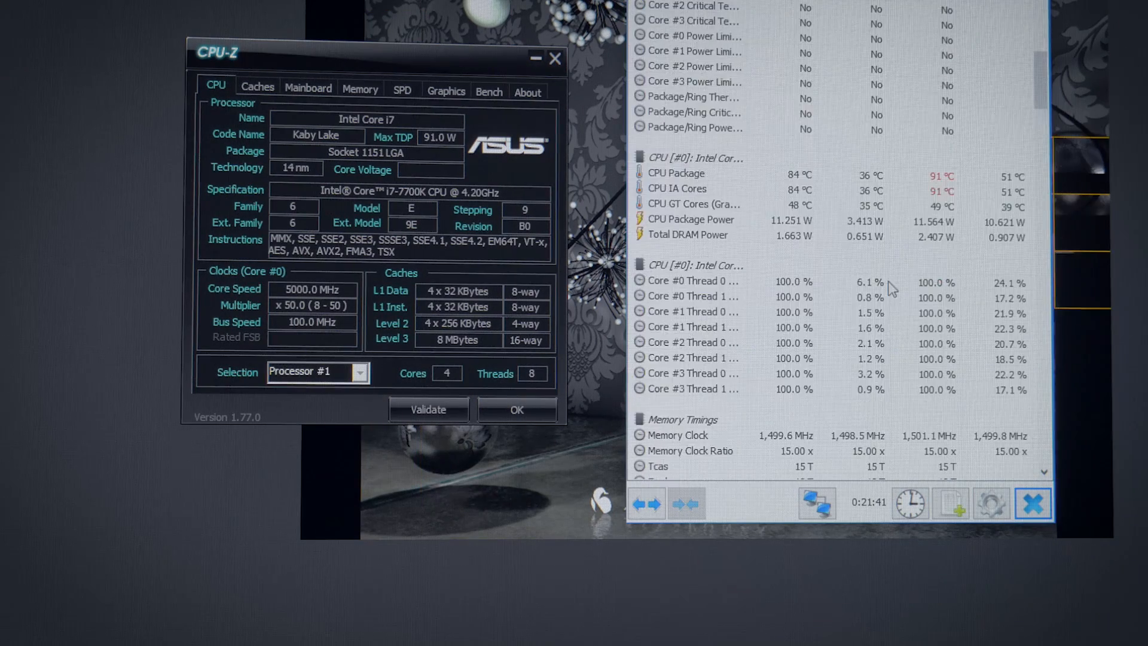
pyautogui.scroll(3, 889, 280)
pyautogui.scroll(5, 852, 292)
pyautogui.scroll(3, 848, 296)
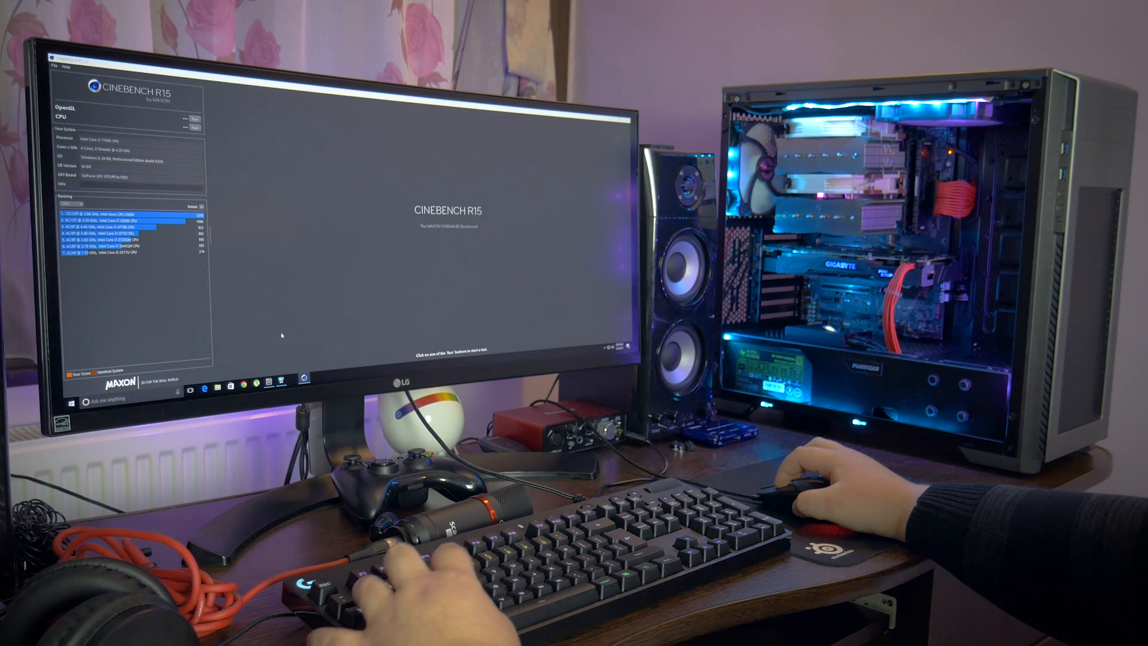
# - Bring CPU-Z beside the render and start the Cinebench R15 CPU test at 51x, 1.300 V
pyautogui.hotkey('alt', 'Tab')
pyautogui.moveTo(387, 178); pyautogui.dragTo(547, 163)
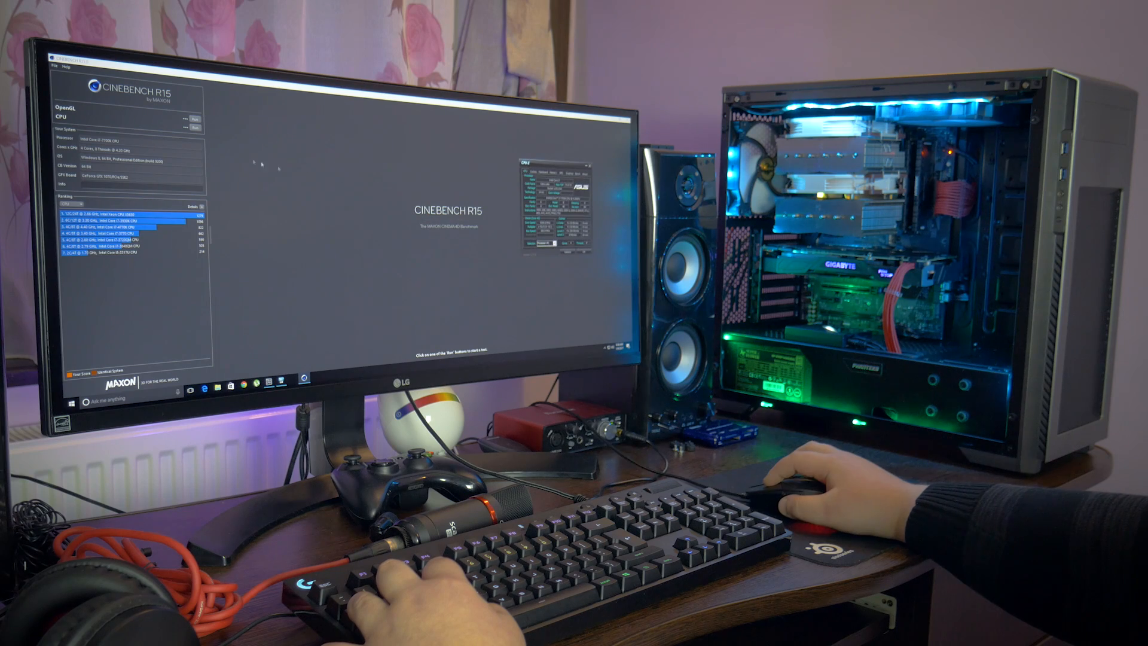
pyautogui.click(194, 118)
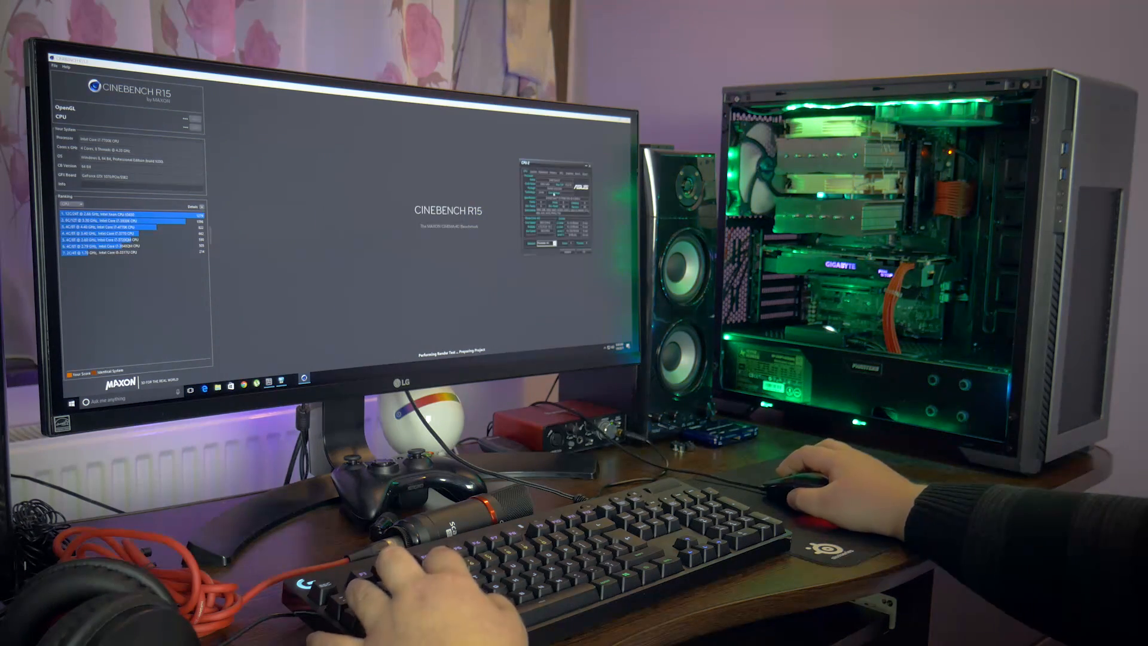